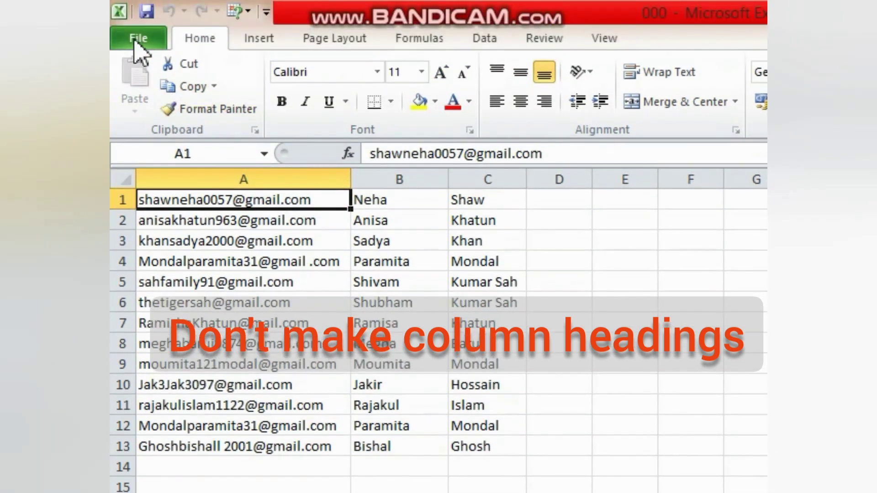
Start Save As and set the file type to CSV (Comma delimited)
{"action": "left_click", "coordinate": [137, 38]}
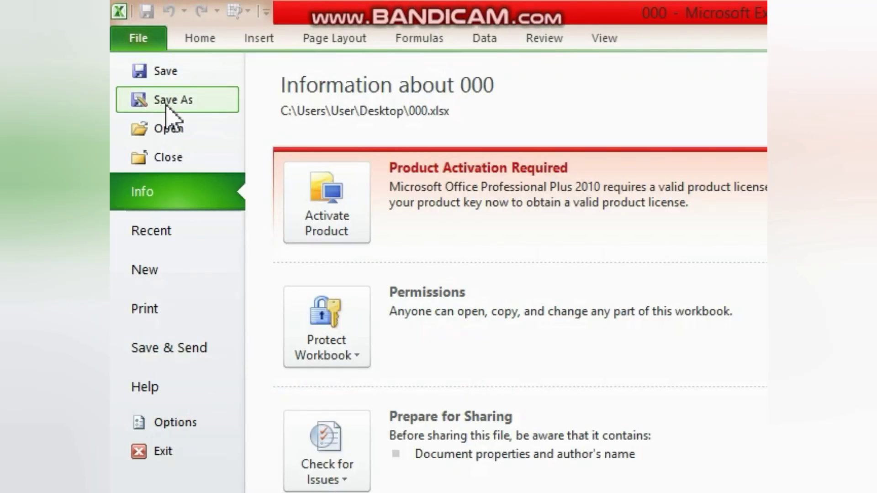
{"action": "left_click", "coordinate": [166, 101]}
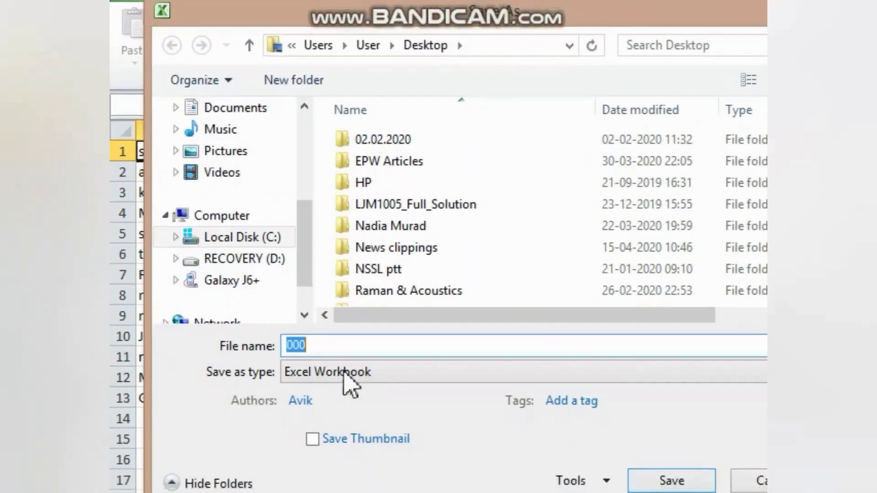
{"action": "left_click", "coordinate": [363, 372]}
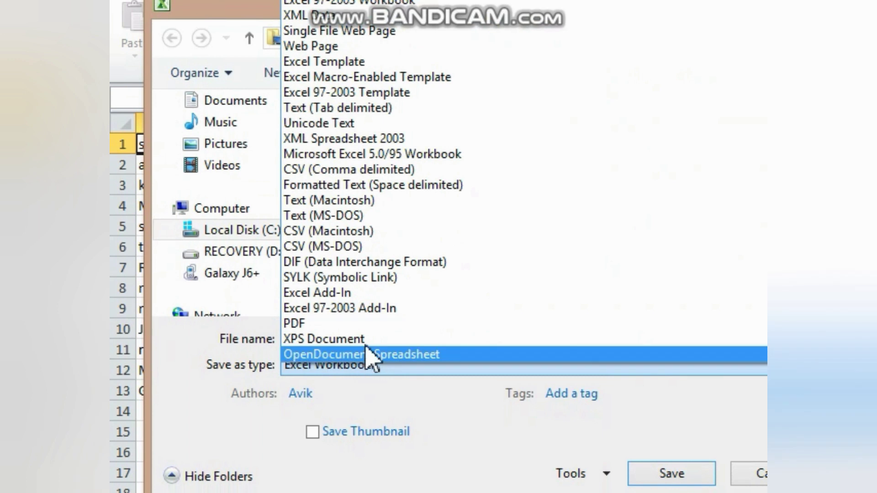
{"action": "left_click", "coordinate": [366, 173]}
Save it to the Desktop as NDLISIGNUP1, keeping the CSV format
{"action": "left_click", "coordinate": [433, 336]}
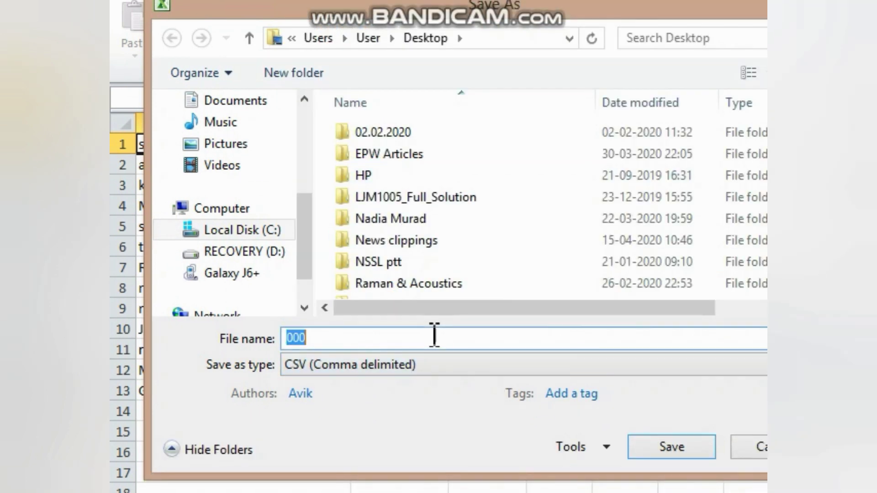
{"action": "type", "text": "NDLISIGN"}
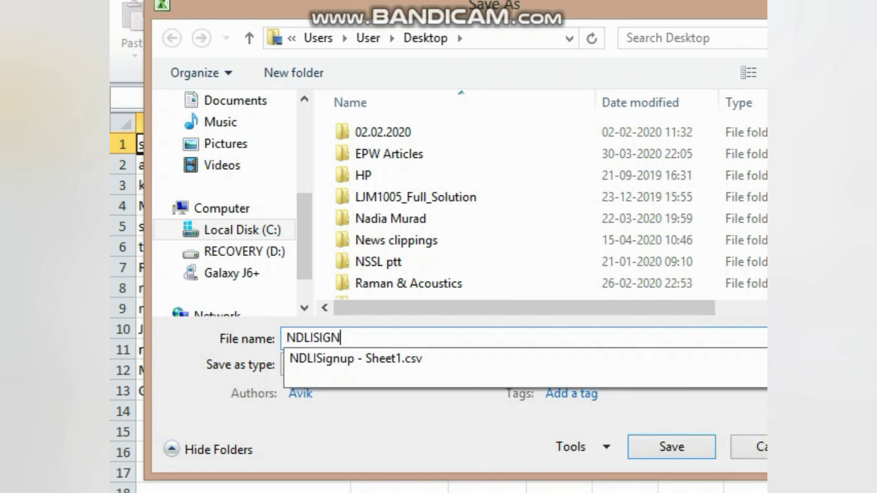
{"action": "type", "text": "UP1"}
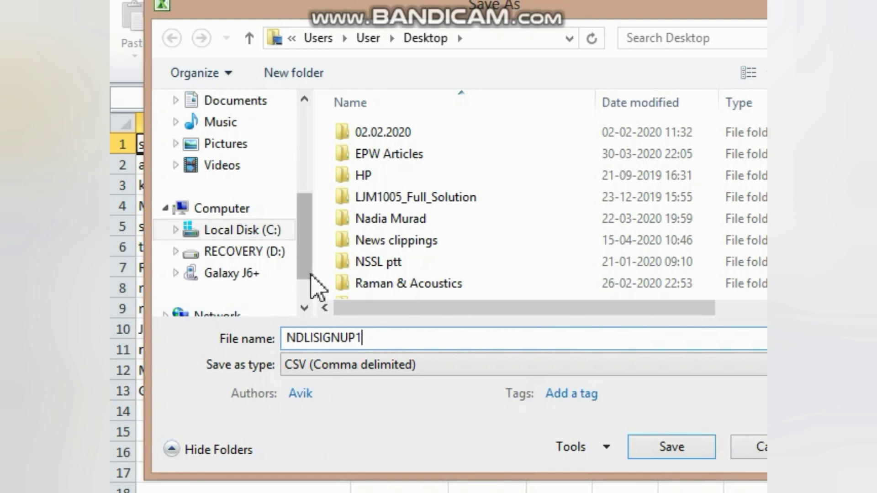
{"action": "left_click_drag", "start_coordinate": [313, 258], "coordinate": [313, 172]}
{"action": "left_click", "coordinate": [236, 178]}
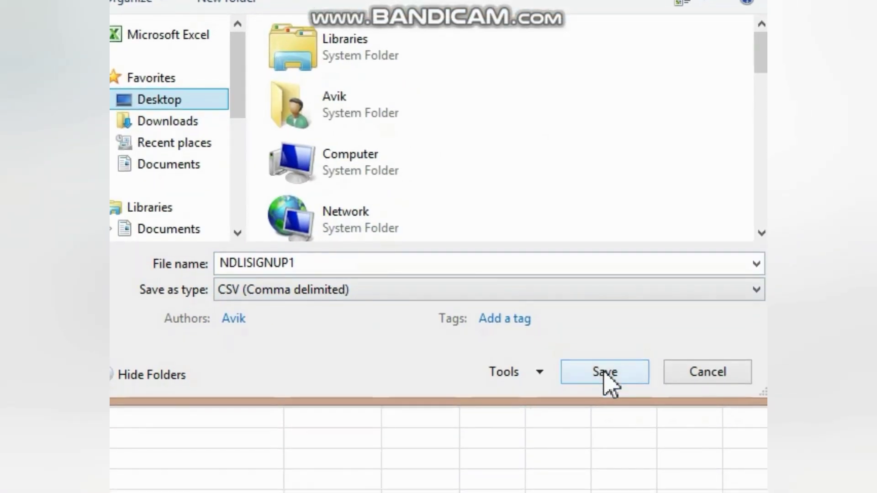
{"action": "left_click", "coordinate": [607, 382]}
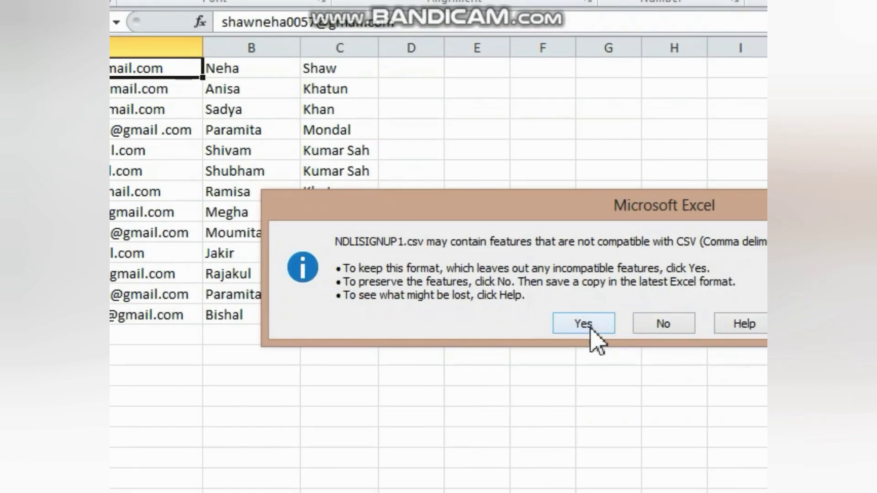
{"action": "left_click", "coordinate": [588, 325]}
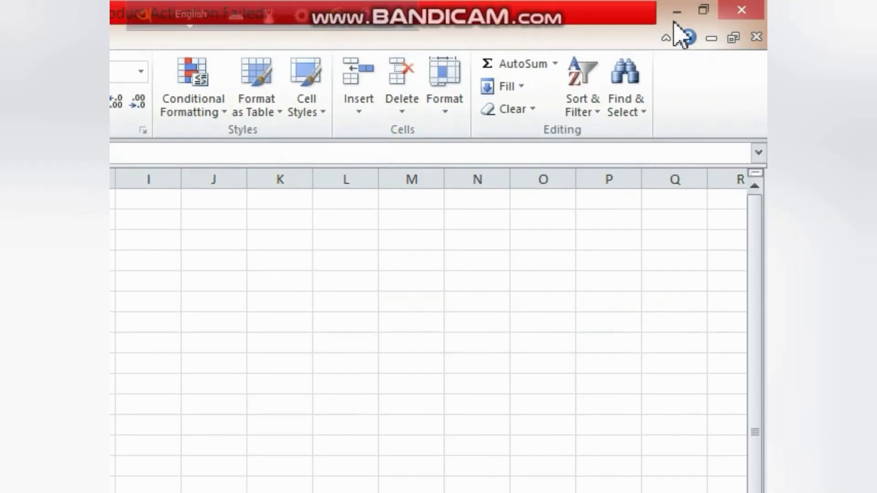
Minimize Excel and, in Chrome, search Google for 'ndl.national of ind'
{"action": "left_click", "coordinate": [675, 12]}
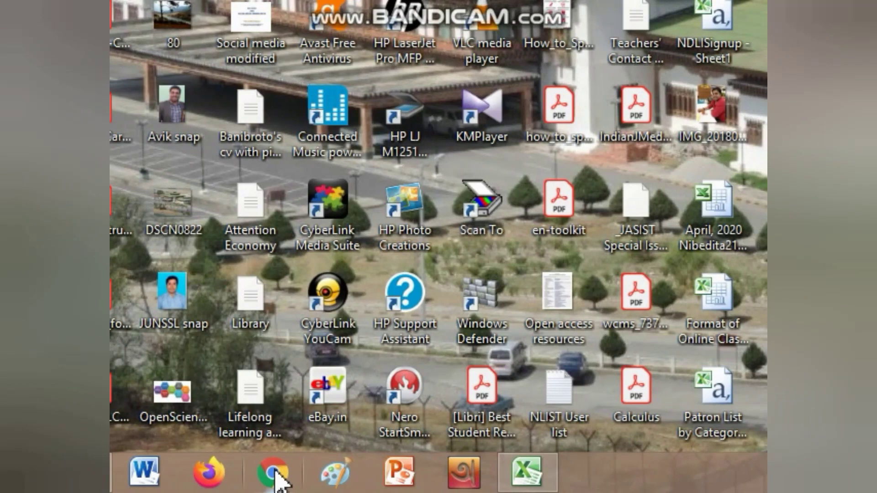
{"action": "left_click", "coordinate": [274, 472]}
{"action": "left_click", "coordinate": [484, 140]}
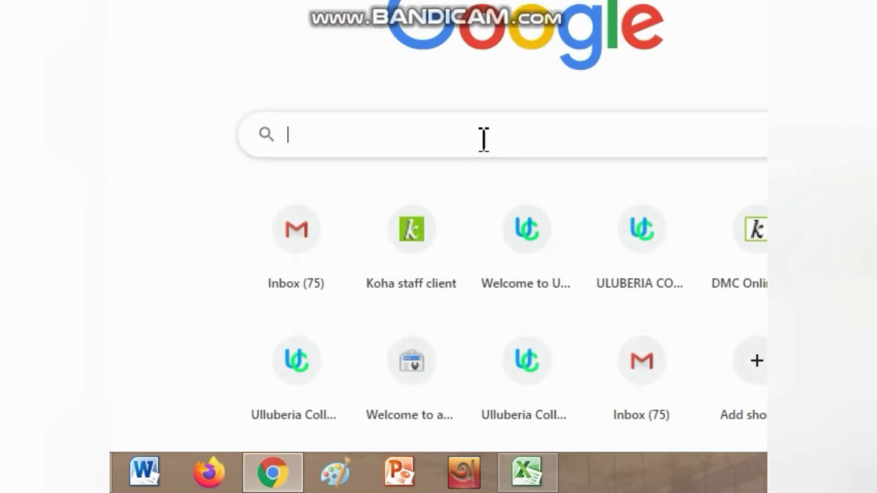
{"action": "type", "text": "ndl.na"}
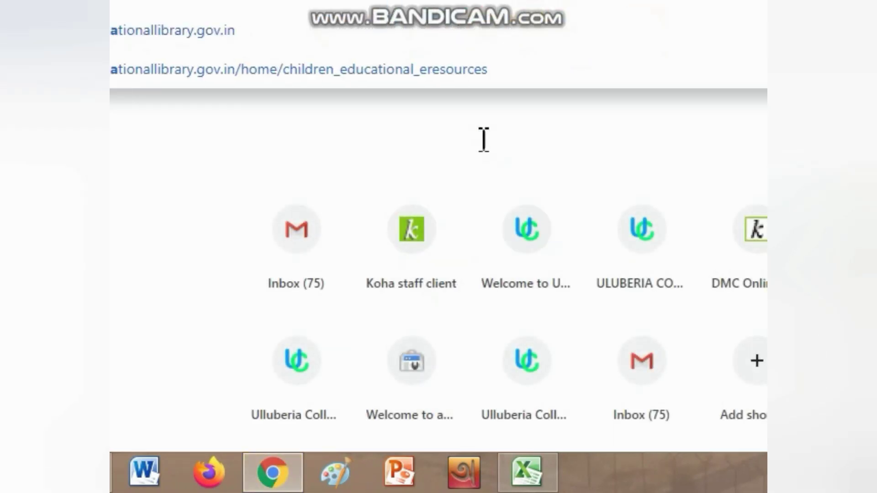
{"action": "type", "text": "tional "}
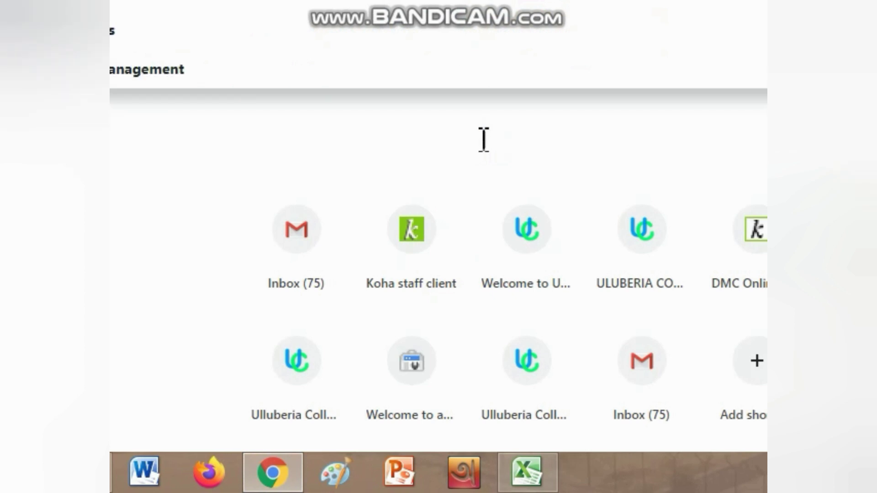
{"action": "type", "text": " of ind"}
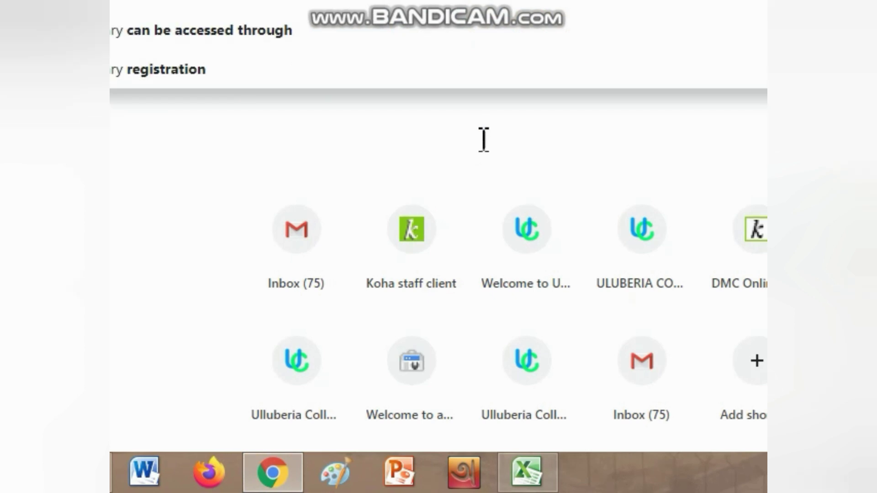
{"action": "key", "text": "Return"}
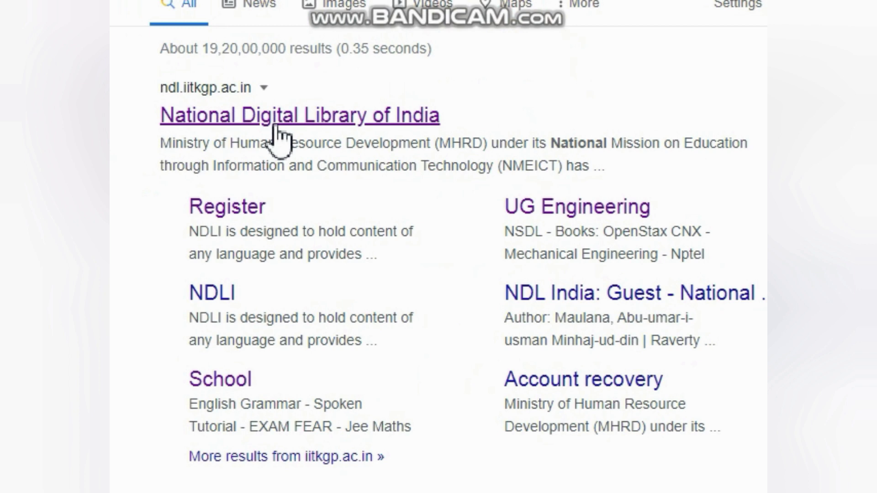
Open the NDLI site's Member Log-In form and enter the account e-mail address
{"action": "left_click", "coordinate": [277, 127]}
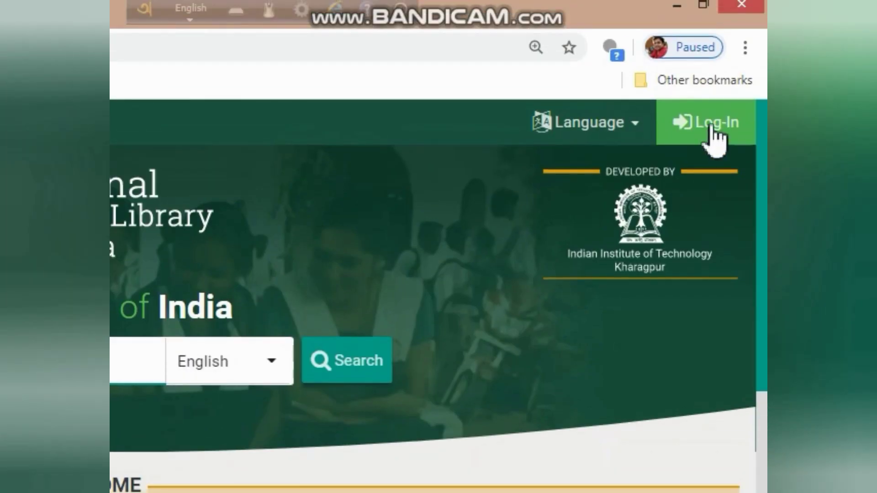
{"action": "left_click", "coordinate": [711, 128]}
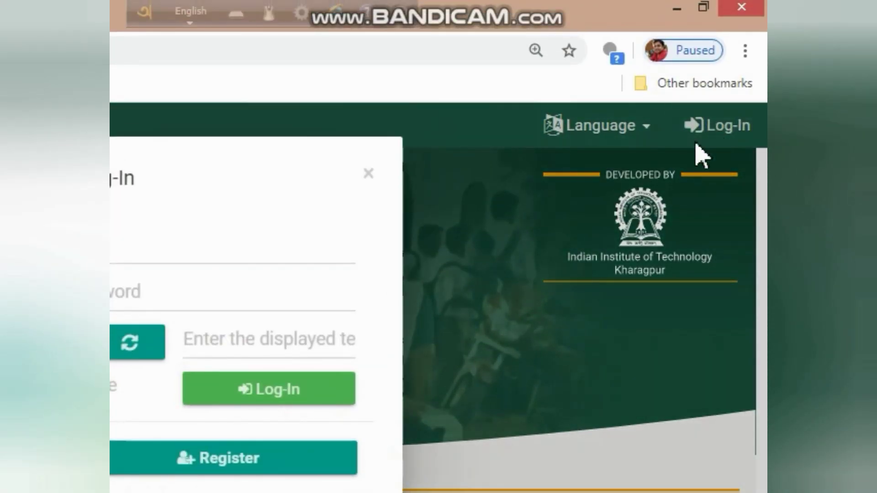
{"action": "left_click", "coordinate": [208, 262]}
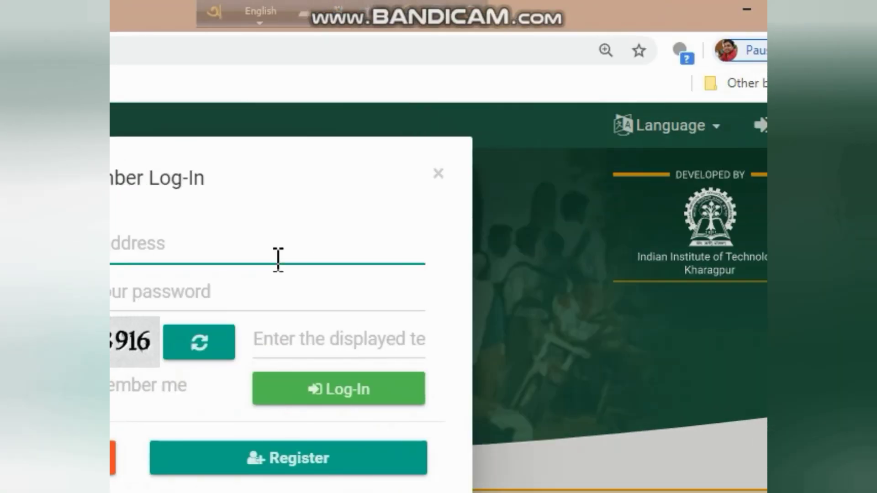
{"action": "type", "text": "p"}
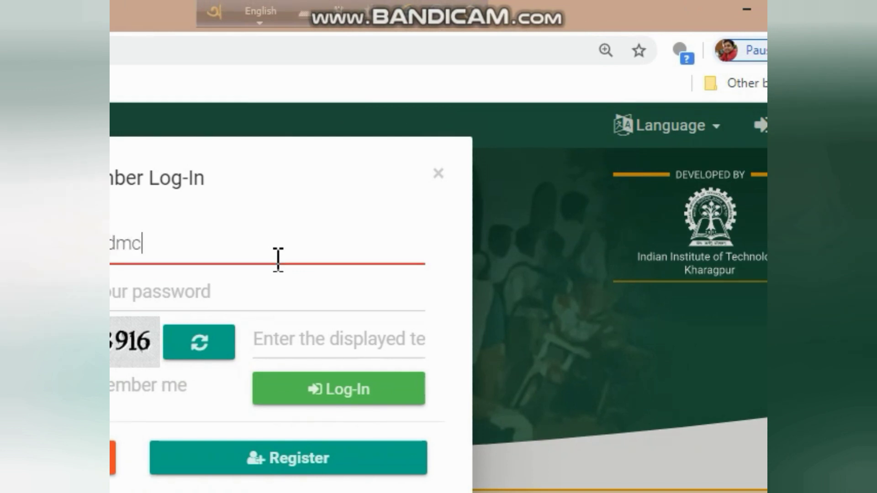
{"action": "type", "text": "gmail.com"}
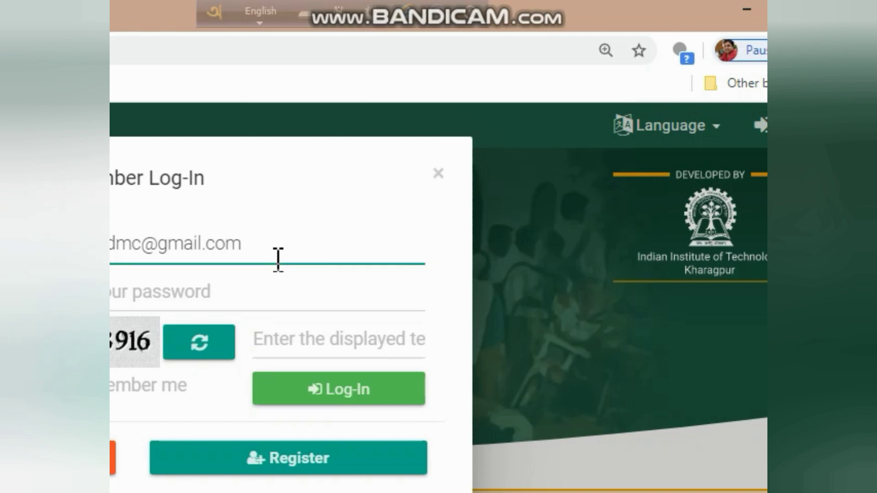
Enter the account password and the captcha code, then log in
{"action": "left_click", "coordinate": [278, 299]}
{"action": "type", "text": "*"}
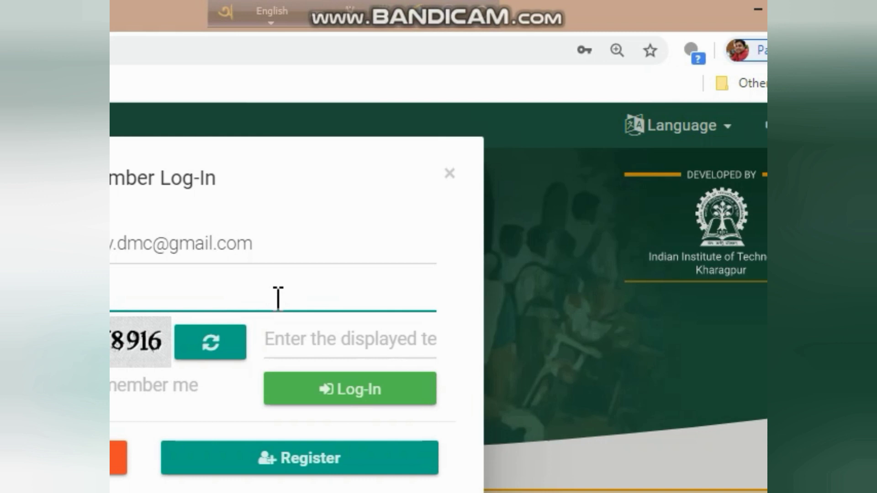
{"action": "left_click", "coordinate": [297, 342]}
{"action": "type", "text": "478916"}
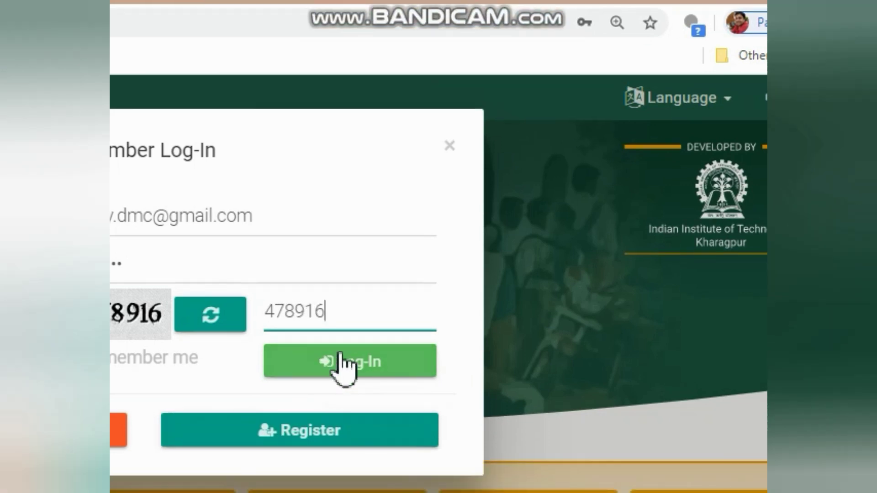
{"action": "left_click", "coordinate": [340, 383]}
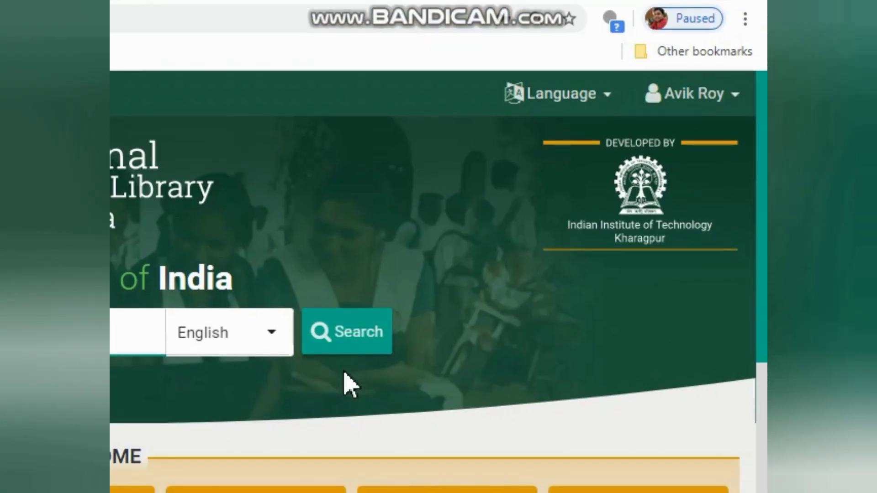
Go to the homepage footer and follow the Add Users link
{"action": "scroll", "coordinate": [348, 386], "scroll_direction": "down", "scroll_amount": 8}
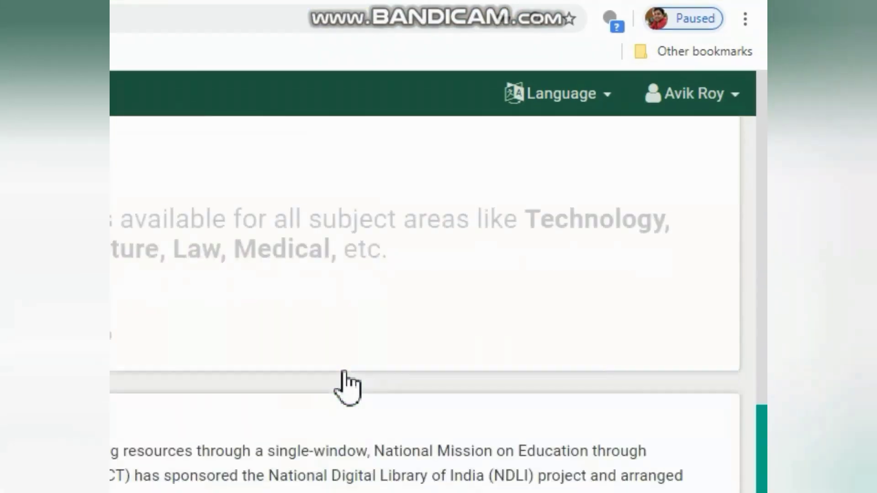
{"action": "scroll", "coordinate": [346, 383], "scroll_direction": "down", "scroll_amount": 5}
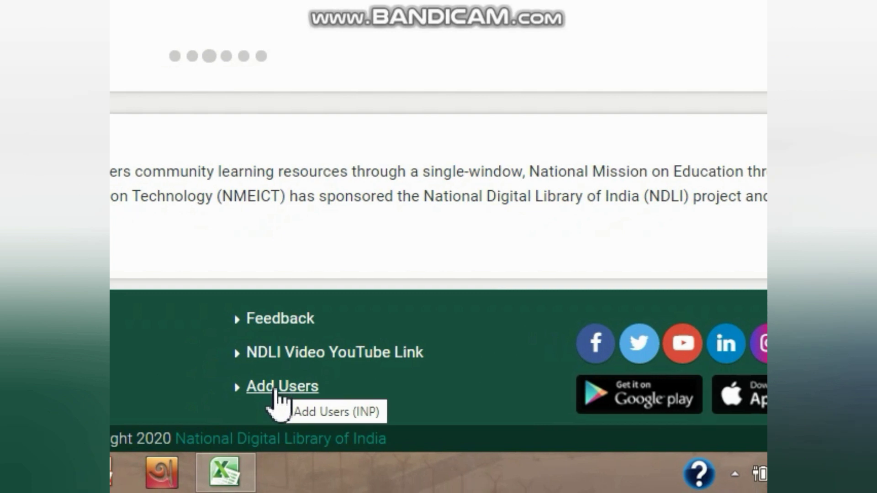
{"action": "left_click", "coordinate": [276, 387]}
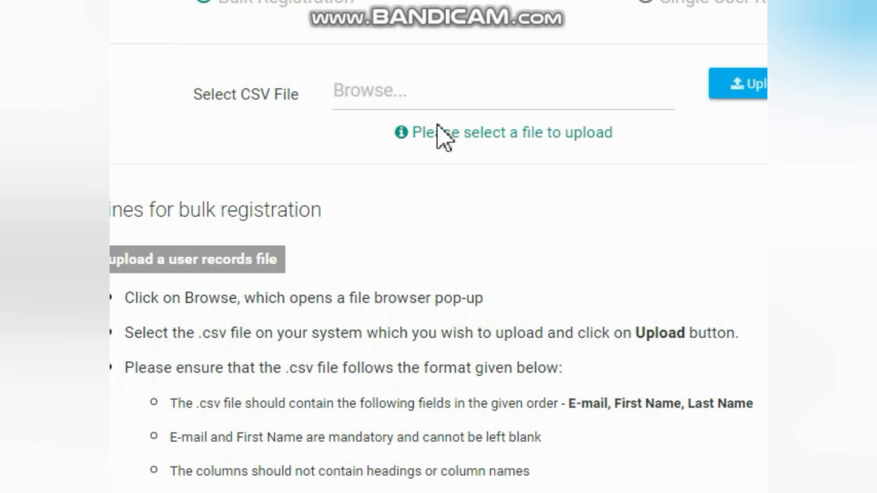
Search the Desktop for 'NDLI' and choose NDLISIGNUP1.csv as the upload file
{"action": "left_click", "coordinate": [378, 94]}
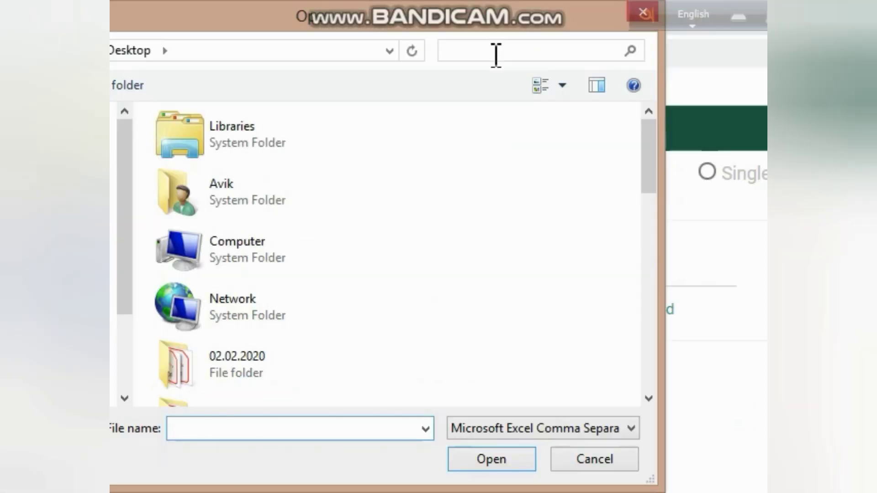
{"action": "left_click", "coordinate": [495, 52]}
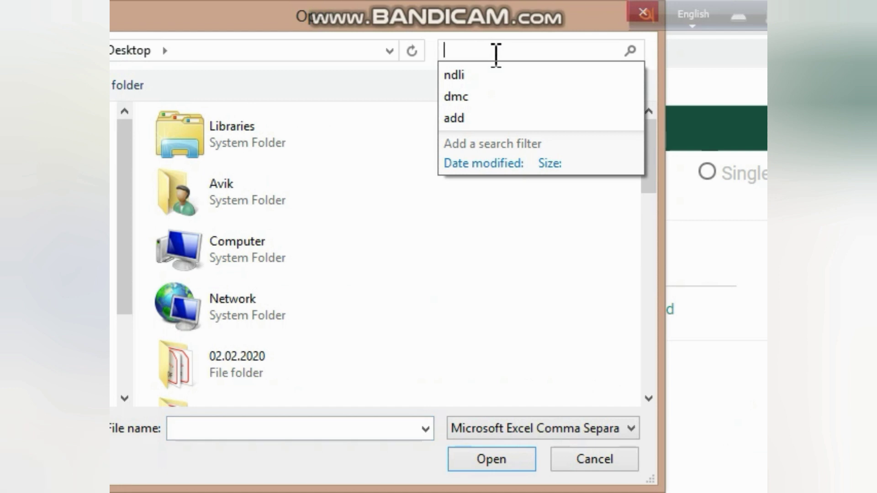
{"action": "type", "text": "NDLI"}
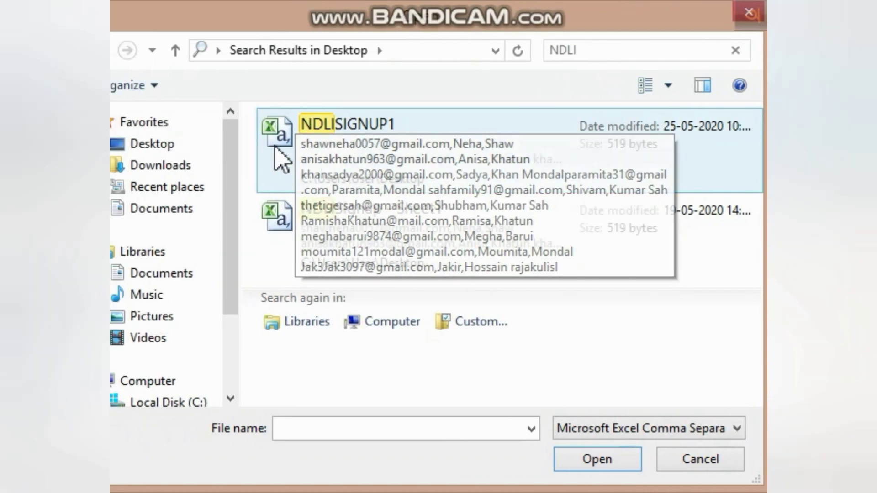
{"action": "left_click", "coordinate": [167, 148]}
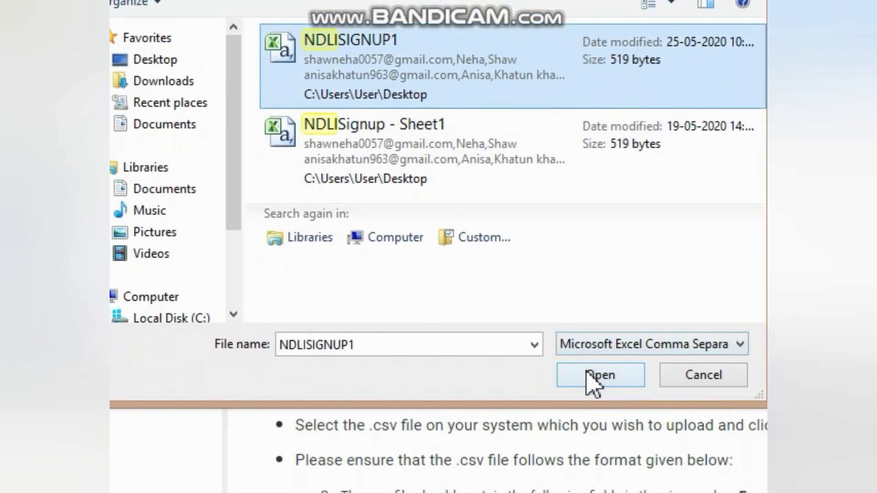
{"action": "left_click", "coordinate": [588, 457]}
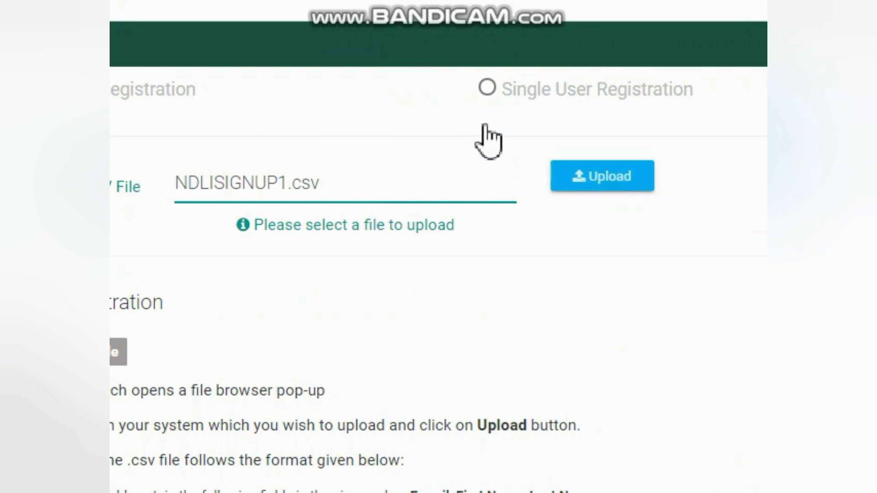
Switch to Single User Registration, check Status, return to Add users, then the NDL home page
{"action": "left_click", "coordinate": [487, 86]}
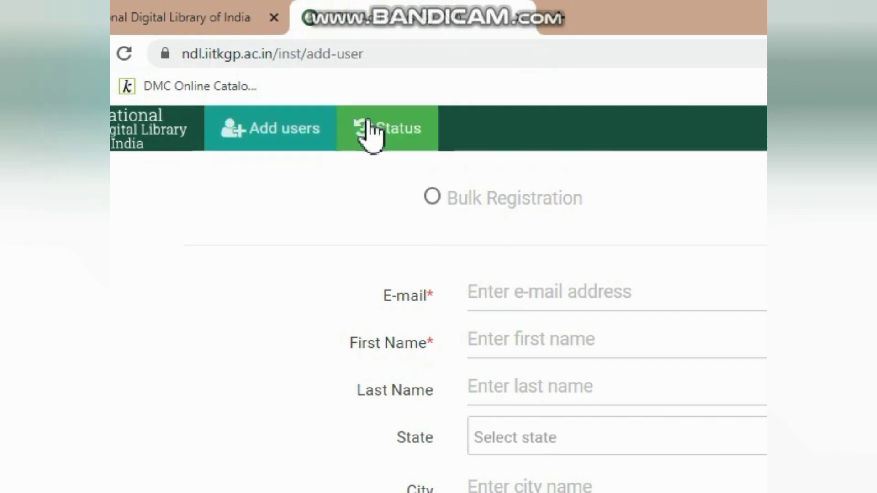
{"action": "left_click", "coordinate": [371, 132]}
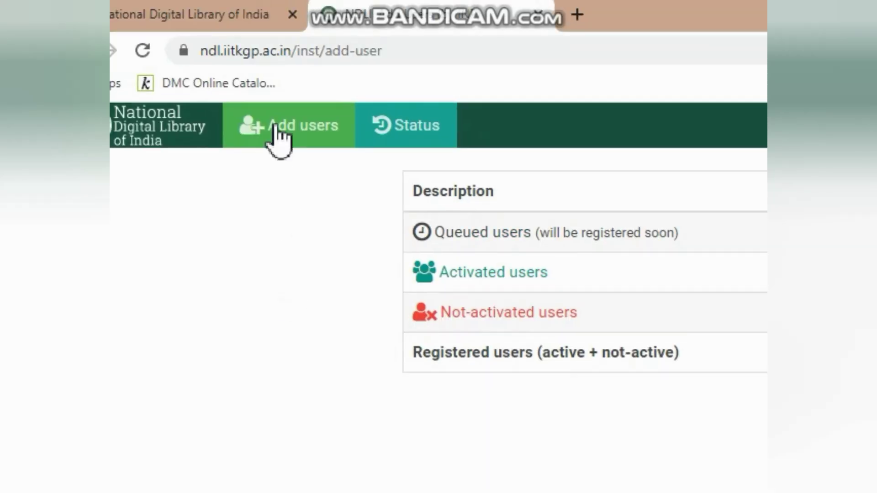
{"action": "left_click", "coordinate": [279, 137]}
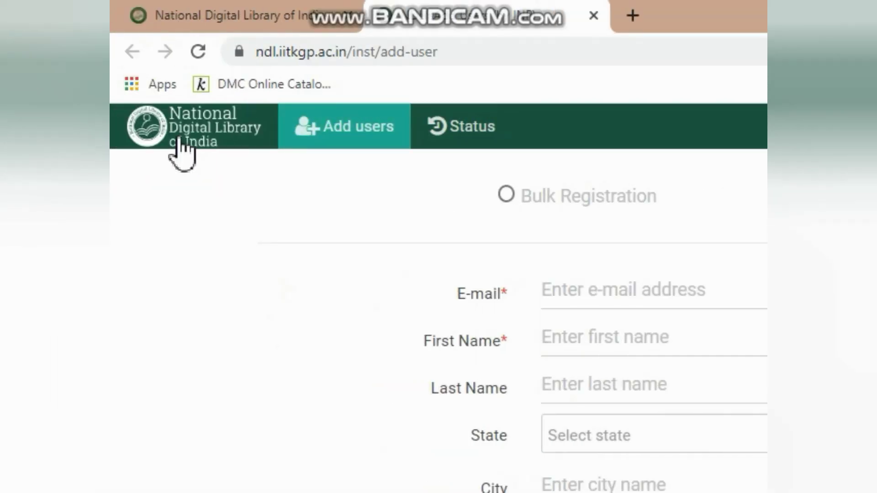
{"action": "left_click", "coordinate": [124, 146]}
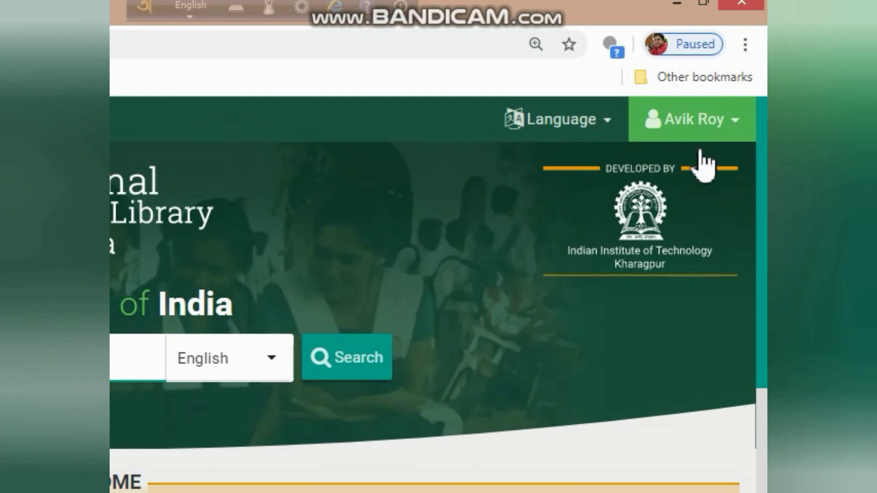
View the Bulk Registration guidelines from the footer and dismiss them
{"action": "scroll", "coordinate": [400, 366], "scroll_direction": "down", "scroll_amount": 12}
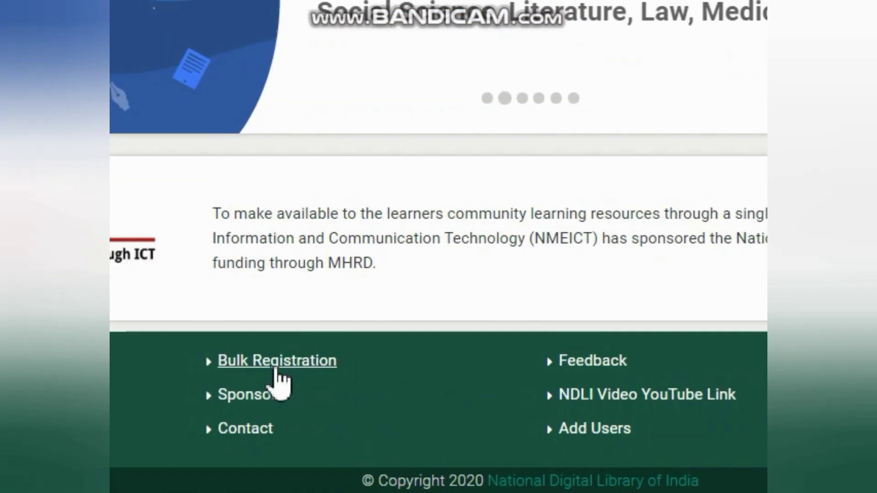
{"action": "left_click", "coordinate": [276, 365]}
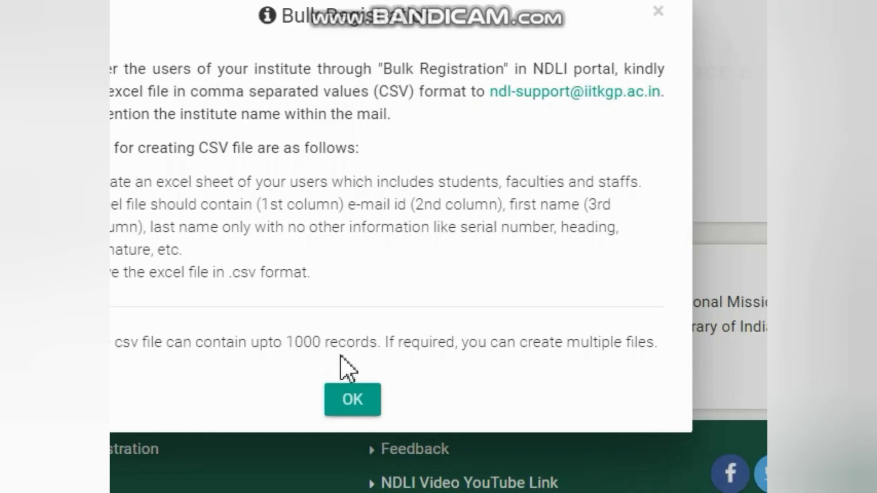
{"action": "left_click", "coordinate": [325, 434]}
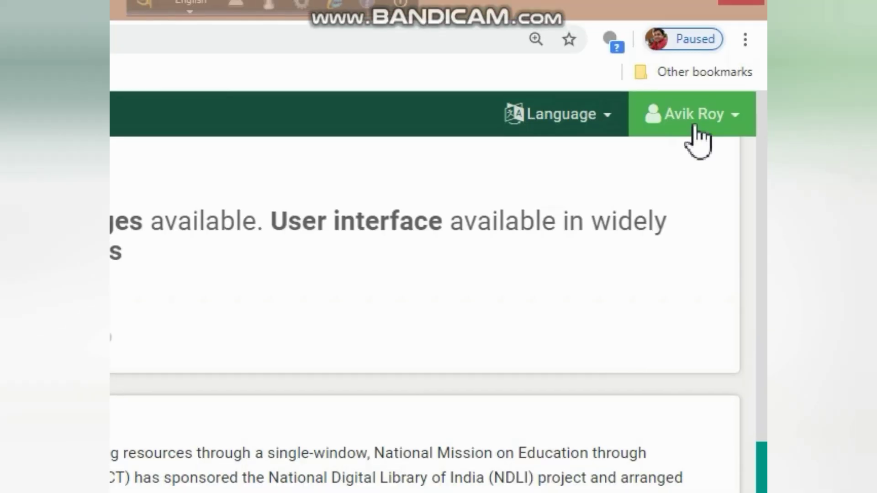
Log out of the member account and acknowledge the Success message
{"action": "left_click", "coordinate": [691, 125]}
{"action": "left_click", "coordinate": [659, 160]}
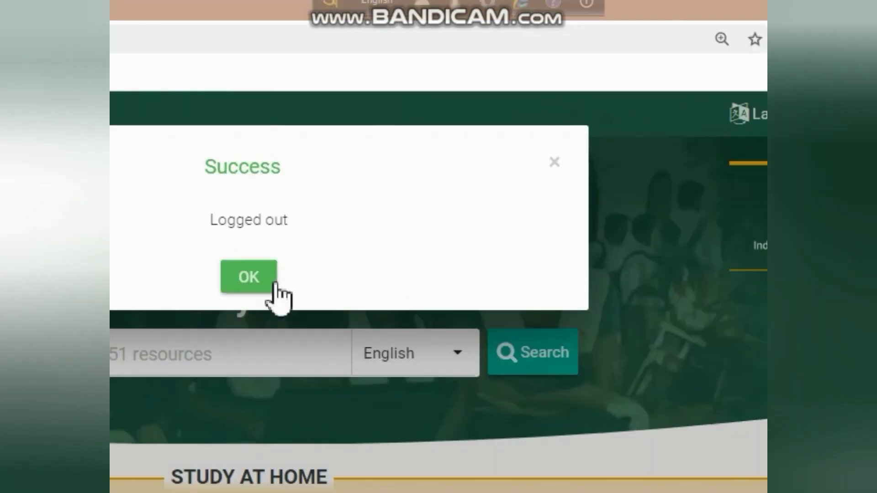
{"action": "left_click", "coordinate": [273, 285]}
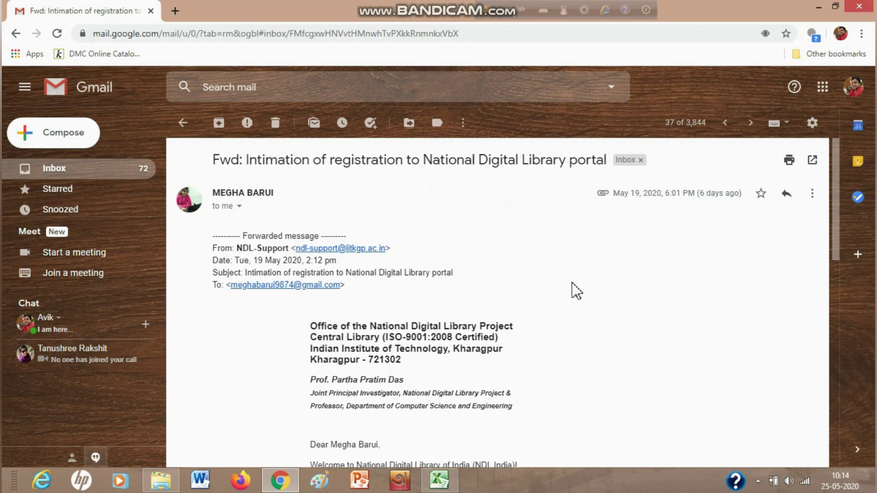
{"action": "scroll", "coordinate": [430, 281], "scroll_direction": "down", "scroll_amount": 5}
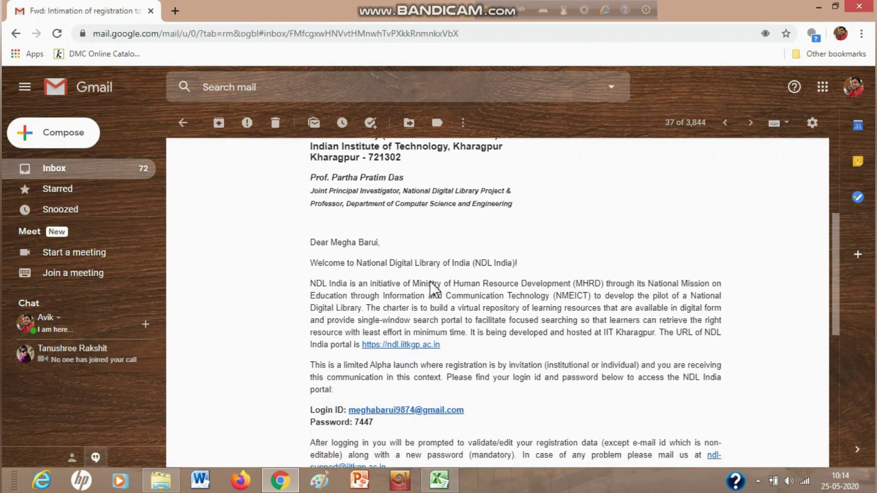
{"action": "scroll", "coordinate": [430, 288], "scroll_direction": "down", "scroll_amount": 1}
{"action": "scroll", "coordinate": [431, 288], "scroll_direction": "down", "scroll_amount": 2}
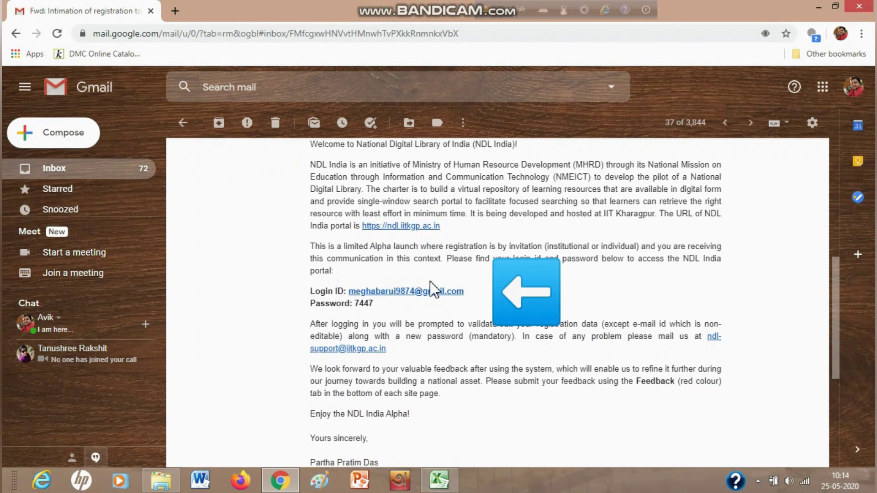
{"action": "scroll", "coordinate": [430, 288], "scroll_direction": "down", "scroll_amount": 3}
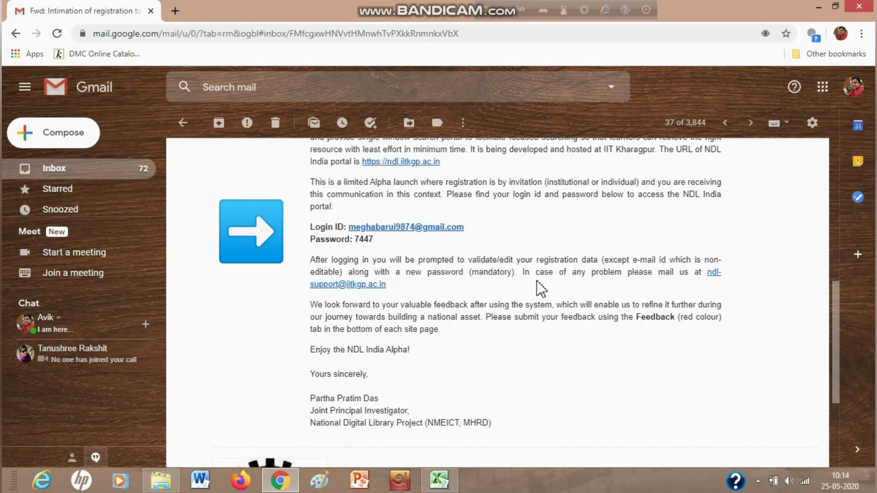
{"action": "scroll", "coordinate": [544, 288], "scroll_direction": "down", "scroll_amount": 3}
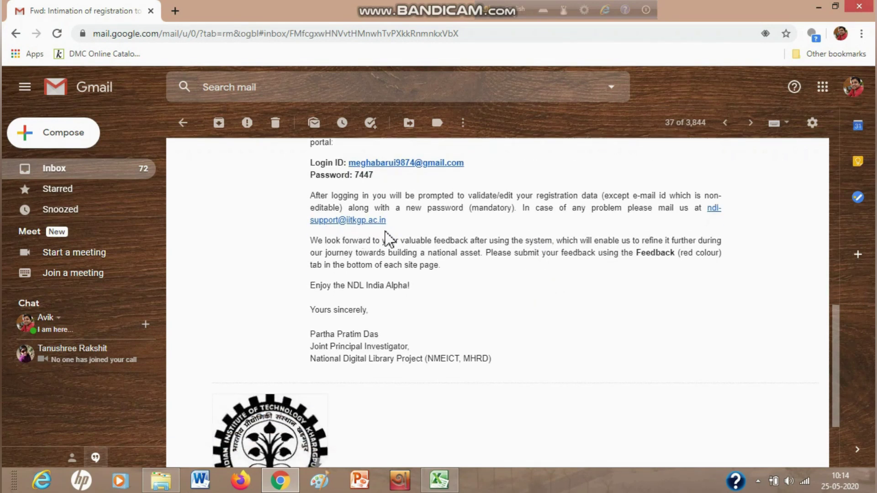